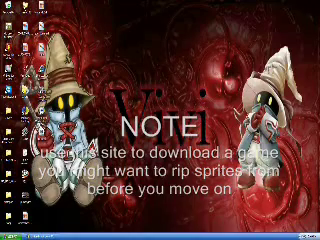
Open the emulator folder in Explorer, move the window aside, and launch the ZSNES executable.
right_click(10, 10)
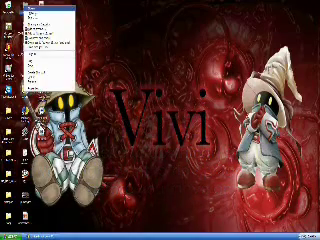
click(31, 8)
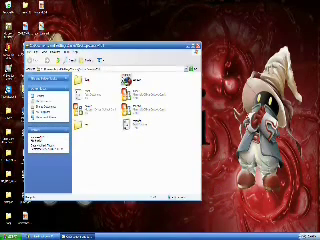
drag(60, 45, 75, 50)
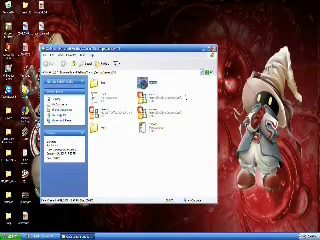
double_click(148, 82)
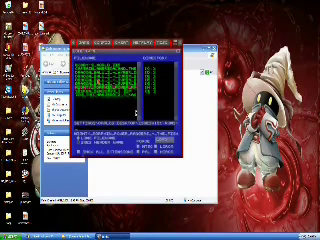
Start the Power Rangers fighting game selected in the ZSNES ROM list.
key(Return)
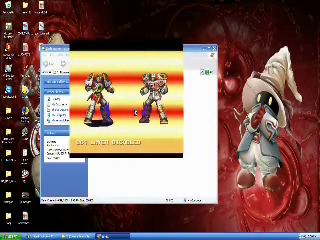
Adjust the snapshot image-format settings in the ZSNES MISC OPTIONS overlay.
key(Escape)
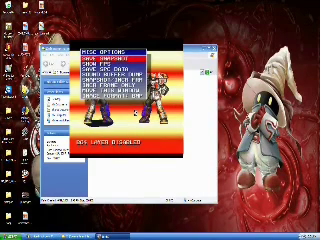
key(Up)
key(Up)
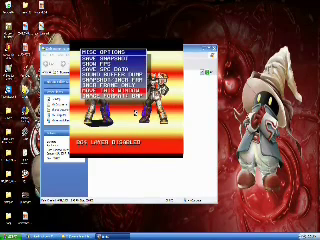
key(Up)
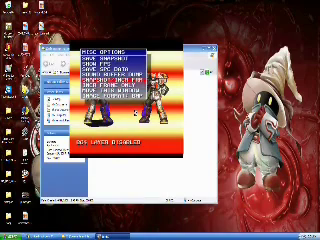
key(Down)
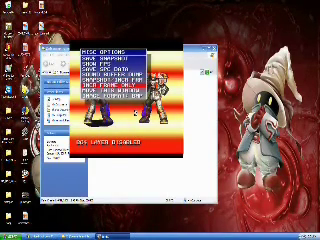
key(Down)
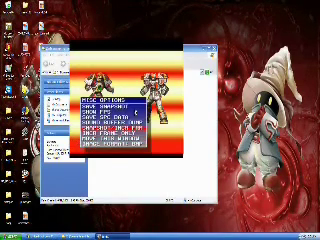
key(Down)
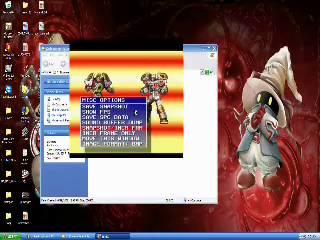
Leave the options and quit ZSNES from its menu.
key(Escape)
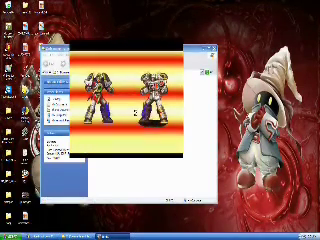
key(Escape)
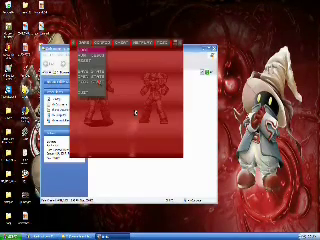
key(Escape)
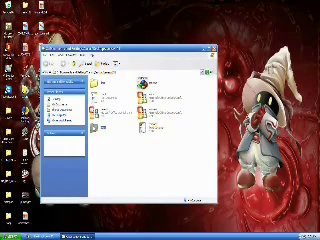
Open the snapshots folder and open a snapshot image with Paint.
right_click(95, 126)
click(105, 140)
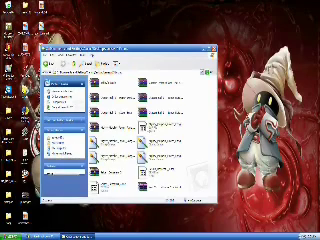
right_click(105, 140)
mouse_move(125, 183)
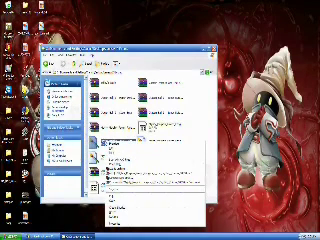
click(225, 170)
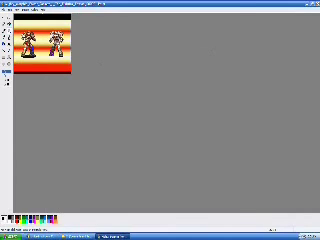
Replace the right-hand fighter with bright green and remove the black strip along the top.
key(ctrl+Page_Down)
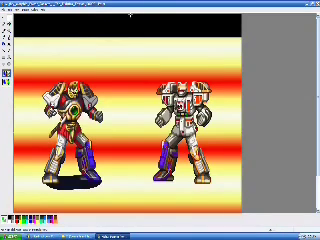
key(Delete)
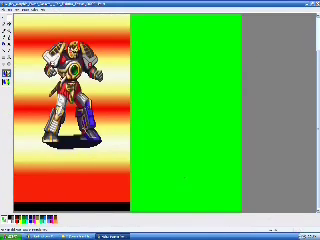
click(8, 10)
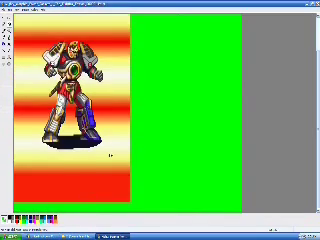
click(15, 40)
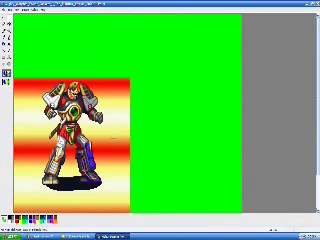
Move the pasted snapshot higher, delete the striped strip below it, and enlarge the view.
click(8, 10)
click(15, 40)
key(Delete)
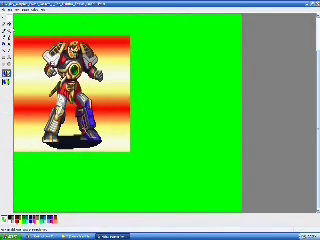
key(ctrl+Page_Down)
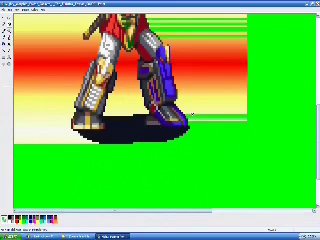
Pencil green over the striped bands and move the sprite down, leaving green above it.
drag(205, 45, 205, 100)
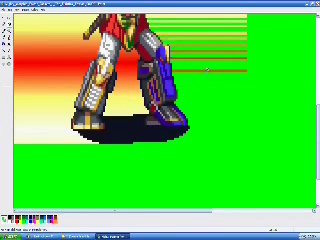
drag(207, 70, 207, 31)
scroll(207, 48, up, 3)
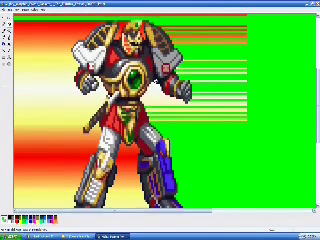
drag(38, 21, 60, 27)
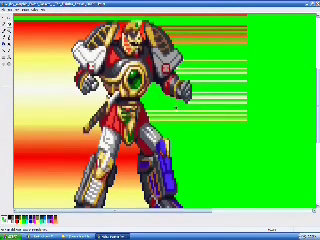
drag(40, 27, 60, 30)
mouse_move(40, 29)
mouse_down()
mouse_move(60, 24)
mouse_move(60, 18)
mouse_move(50, 6)
mouse_up()
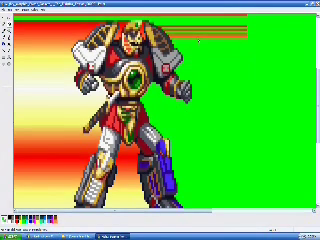
drag(130, 60, 130, 150)
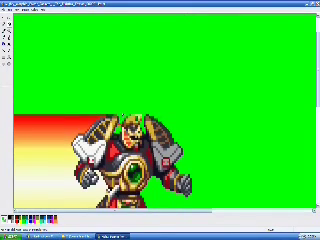
Fill the gradient stripes left of the sprite with green, undoing the last fill.
click(67, 118)
click(61, 150)
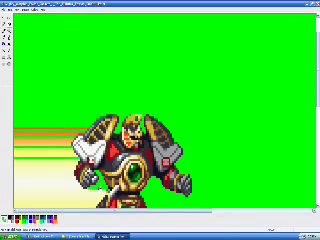
click(59, 152)
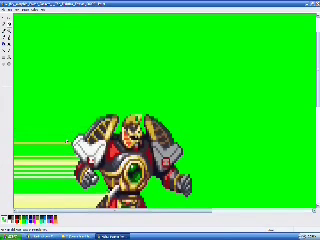
click(66, 165)
click(63, 175)
key(ctrl+z)
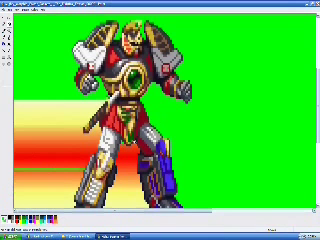
scroll(128, 180, down, 3)
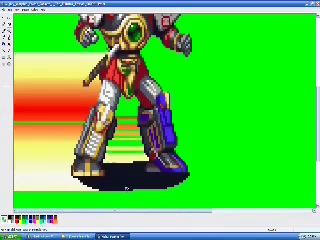
Fill the stripes between the robot's legs and beside the robot with green.
click(128, 158)
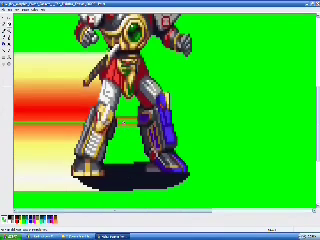
click(70, 80)
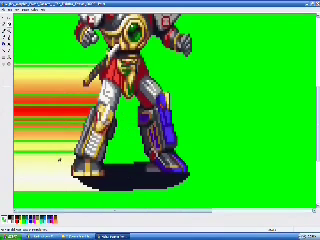
click(60, 160)
click(55, 142)
click(55, 122)
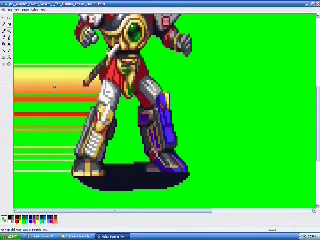
click(55, 85)
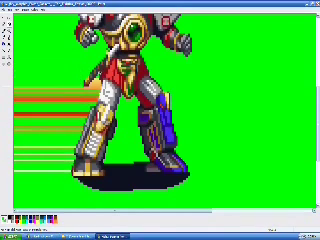
click(55, 88)
Fill the remaining red and yellow stripes green and return the view to normal size.
click(70, 97)
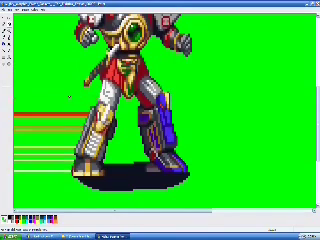
click(66, 112)
click(62, 127)
click(58, 145)
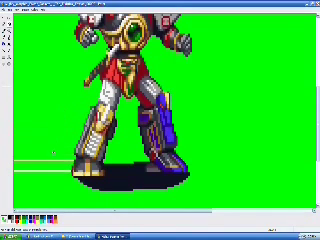
click(13, 39)
click(160, 57)
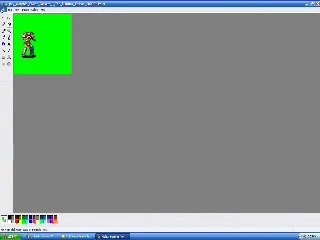
click(5, 9)
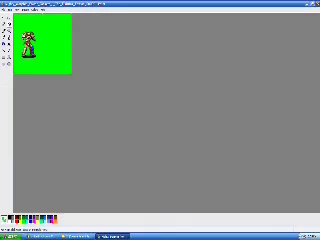